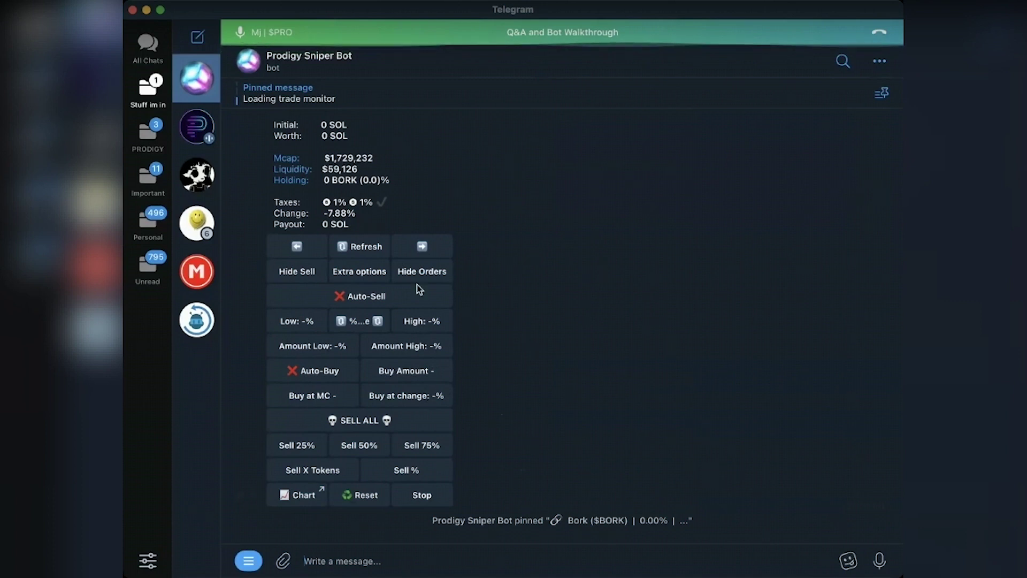
Step: Enable Auto-Sell for the BORK trade with market-cap limits instead of percentage limits, and refresh the trade data
{"action": "left_click", "coordinate": [391, 296]}
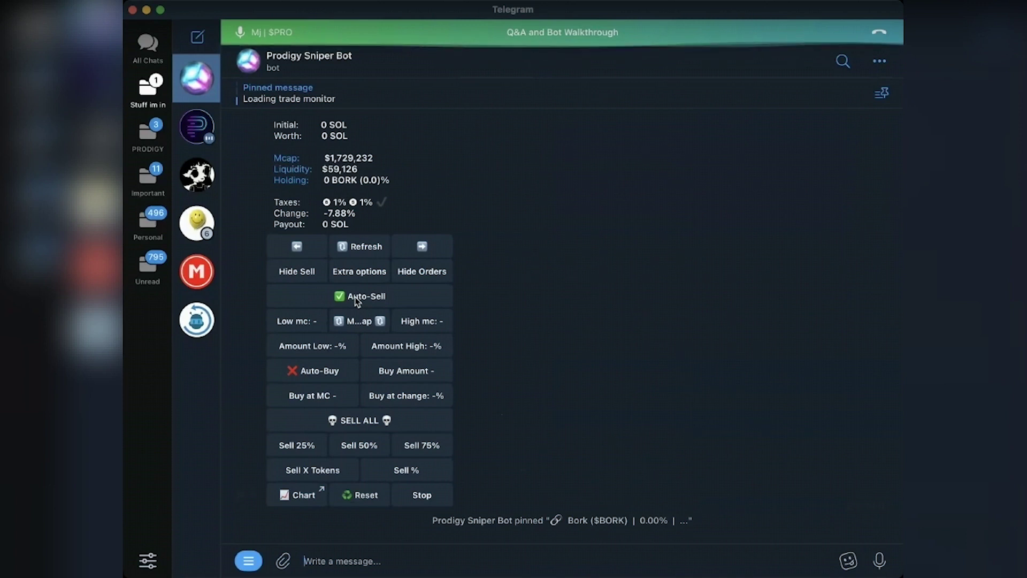
{"action": "left_click", "coordinate": [368, 323]}
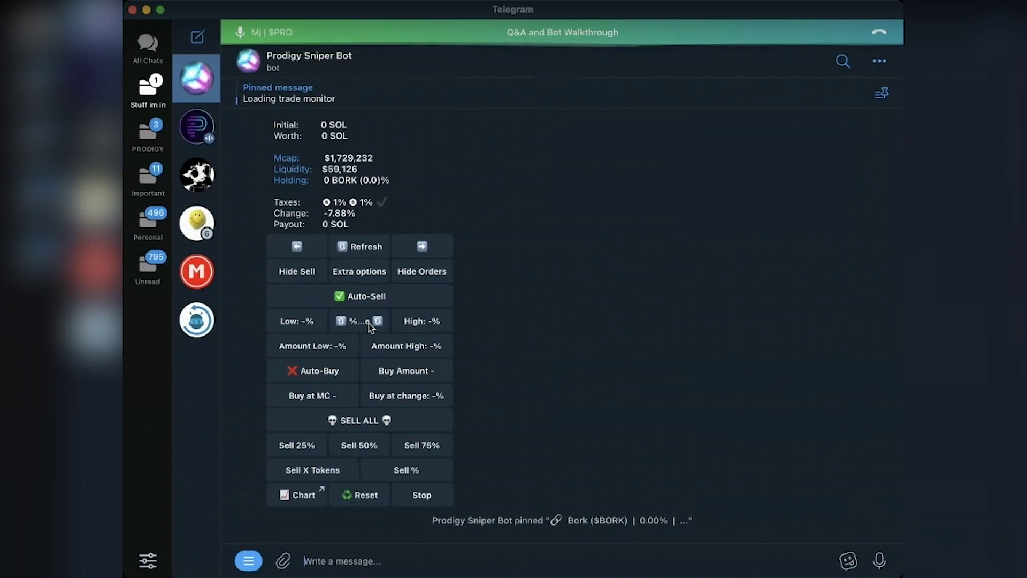
{"action": "left_click", "coordinate": [350, 323]}
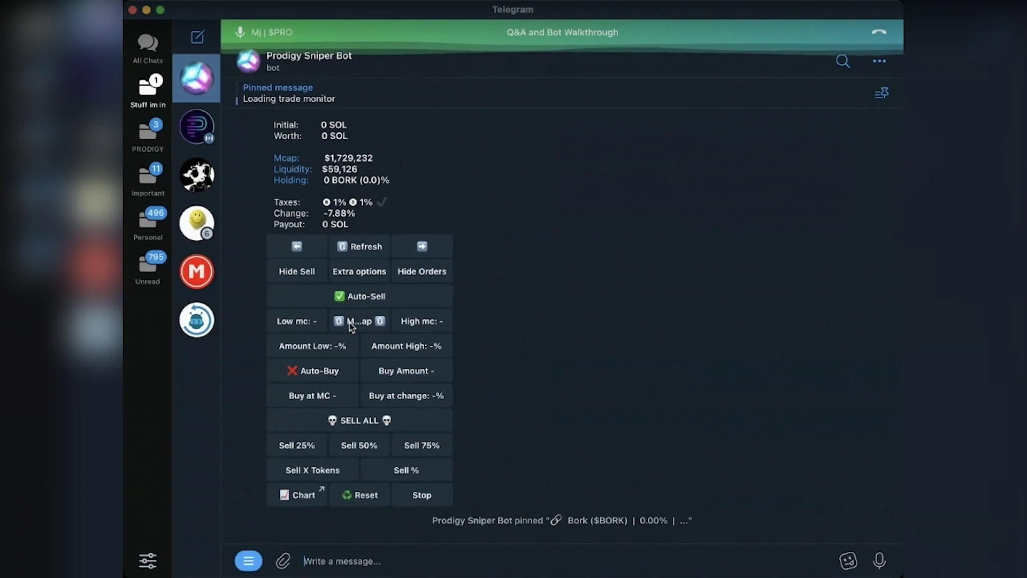
{"action": "left_click", "coordinate": [348, 322]}
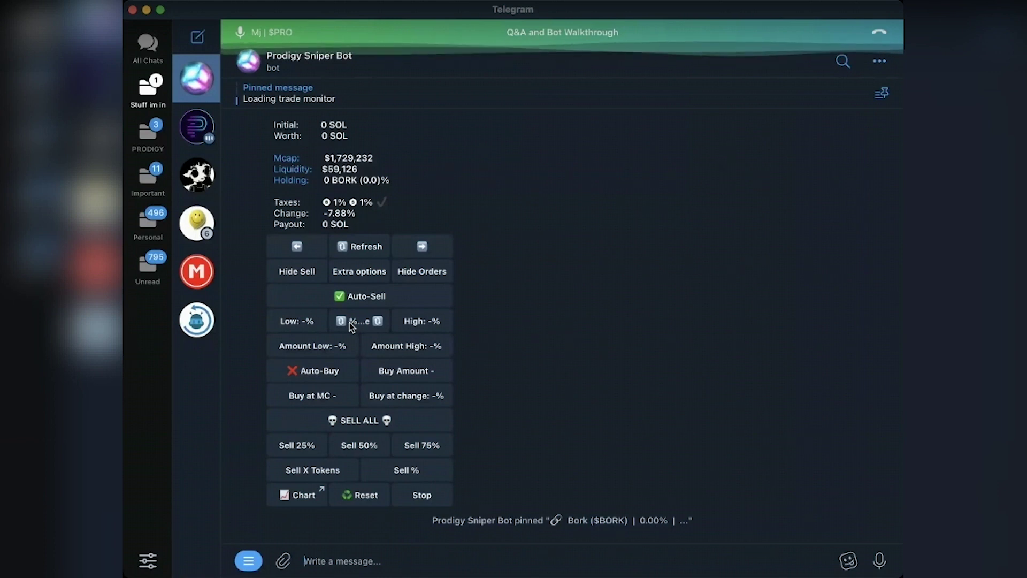
{"action": "left_click", "coordinate": [349, 322]}
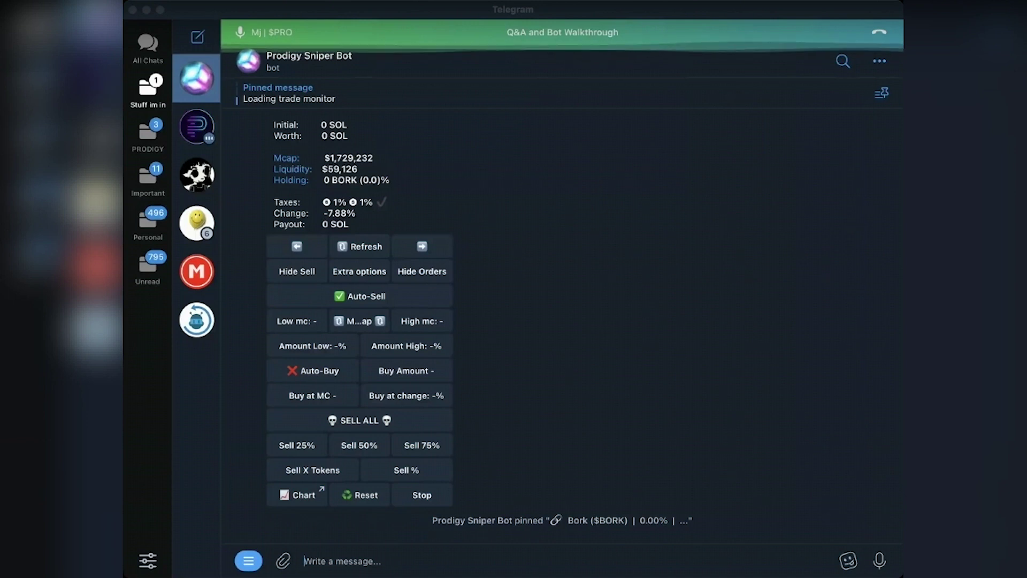
{"action": "left_click", "coordinate": [370, 247]}
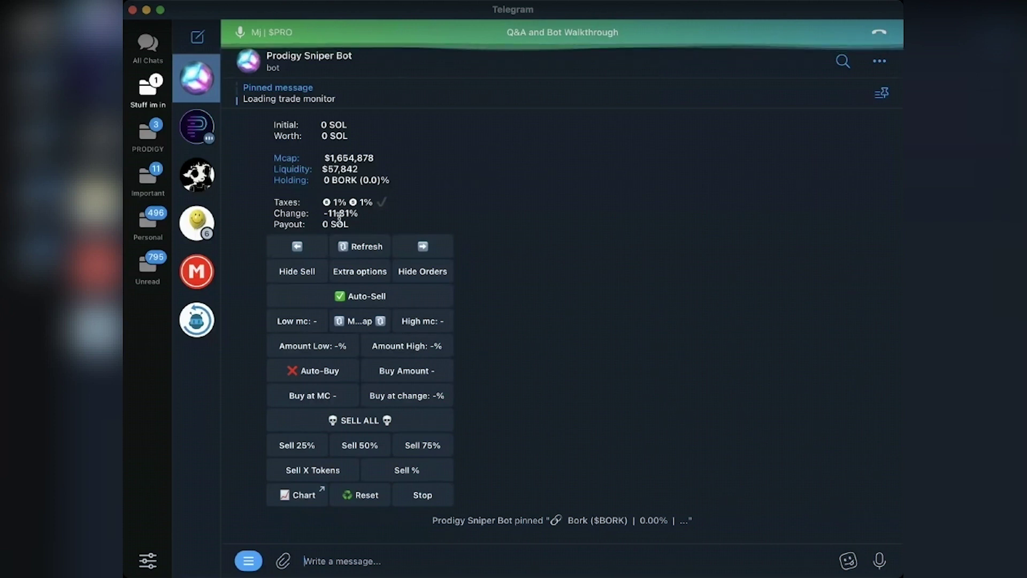
{"action": "left_click", "coordinate": [369, 328]}
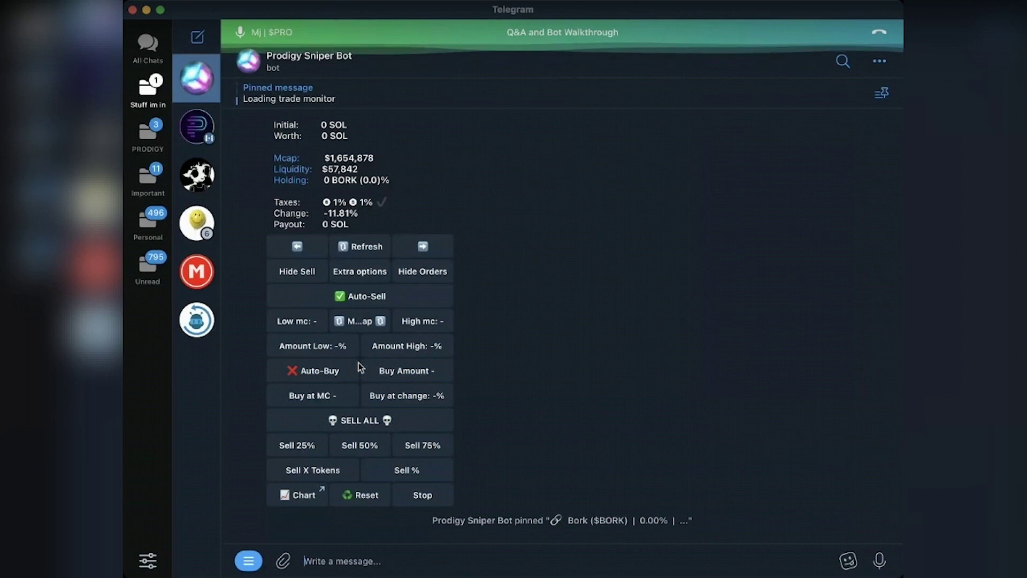
Step: Call up the low and high sell amount prompts for the BORK trade, and turn Auto-Sell off
{"action": "left_click", "coordinate": [323, 346]}
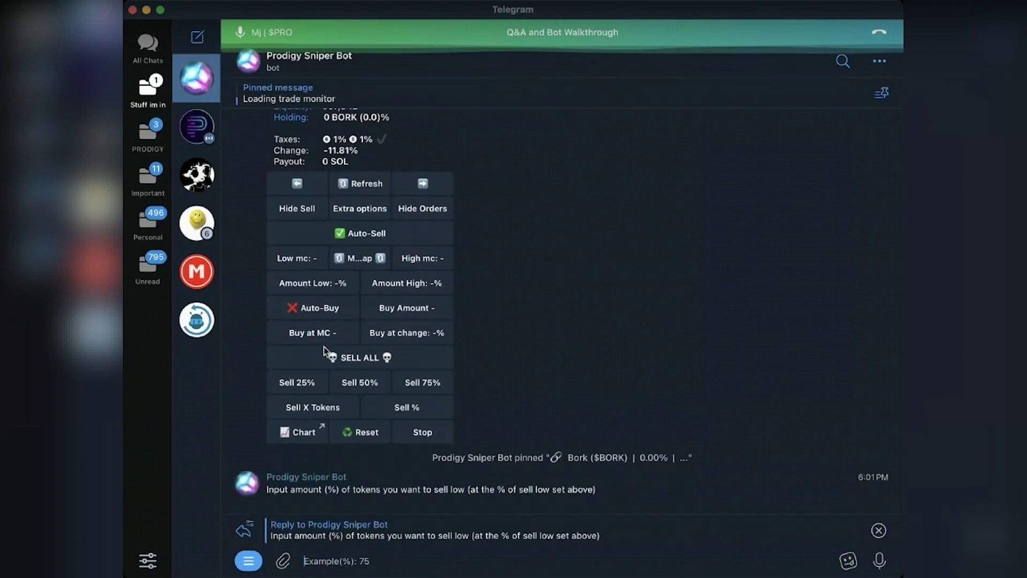
{"action": "left_click", "coordinate": [395, 289]}
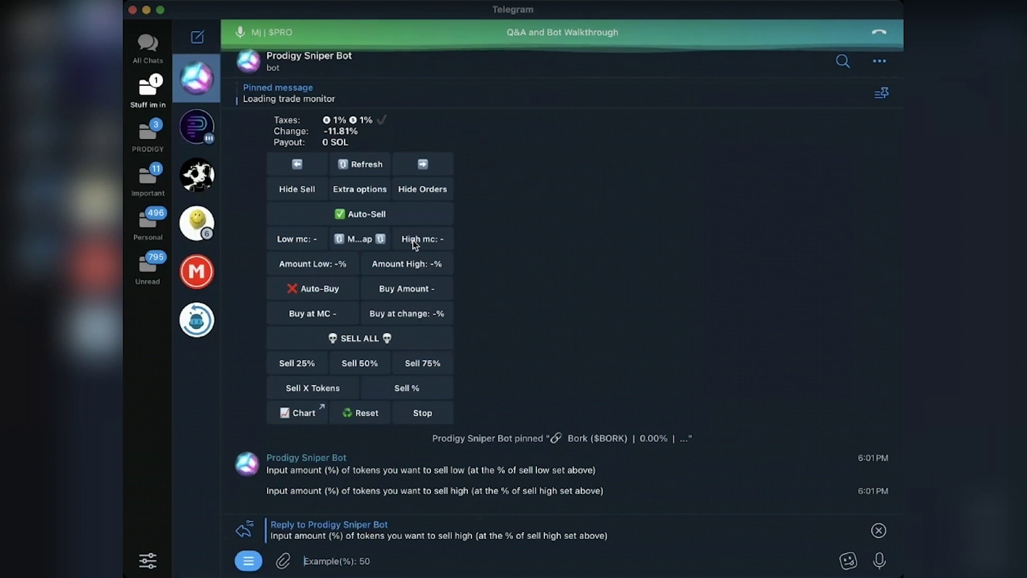
{"action": "left_click", "coordinate": [385, 210]}
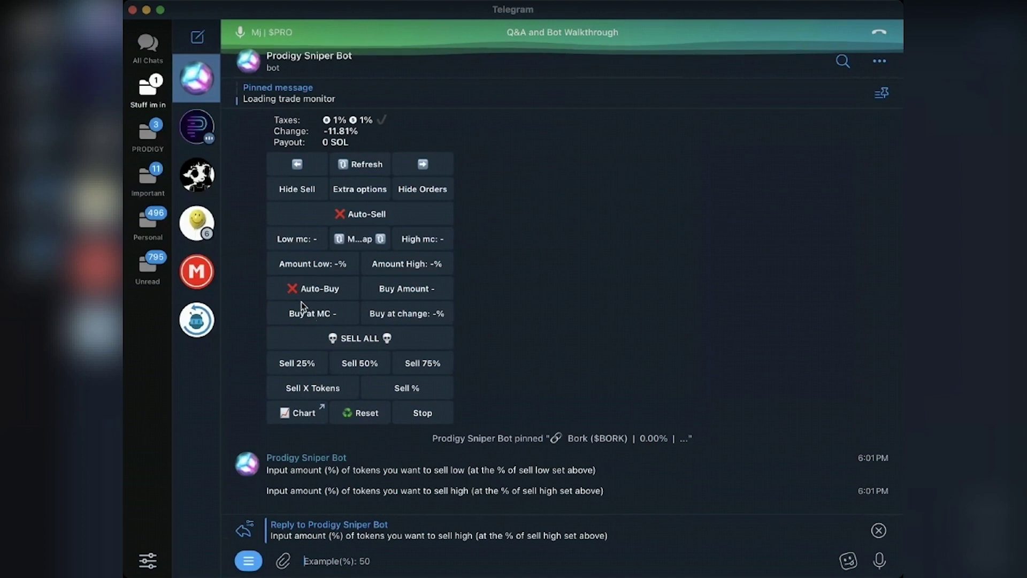
Step: Turn on Auto-Buy for the BORK trade, review its buy settings against the trade figures, and turn it off again
{"action": "left_click", "coordinate": [330, 284]}
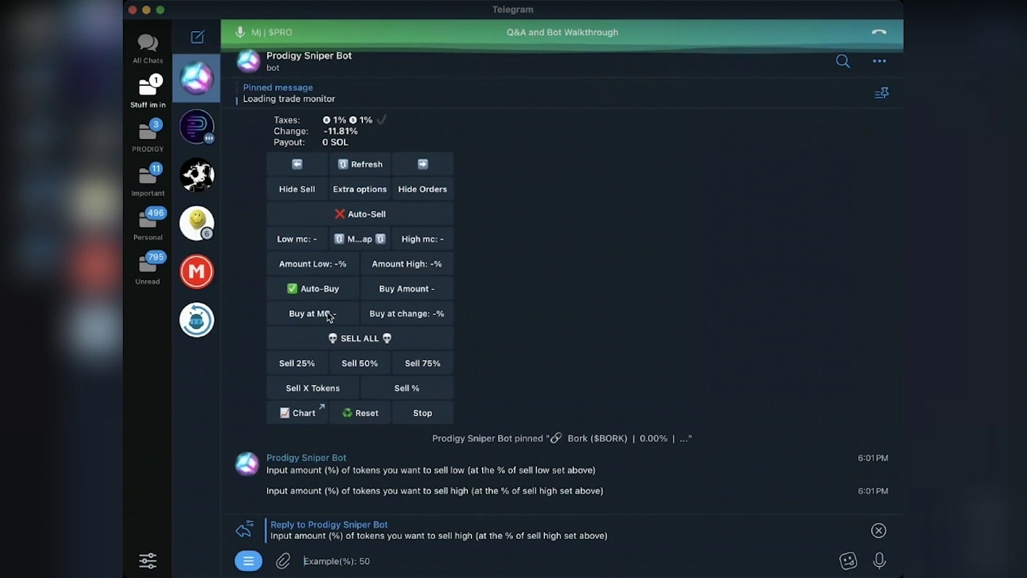
{"action": "scroll", "coordinate": [406, 312], "scroll_direction": "up", "scroll_amount": 3}
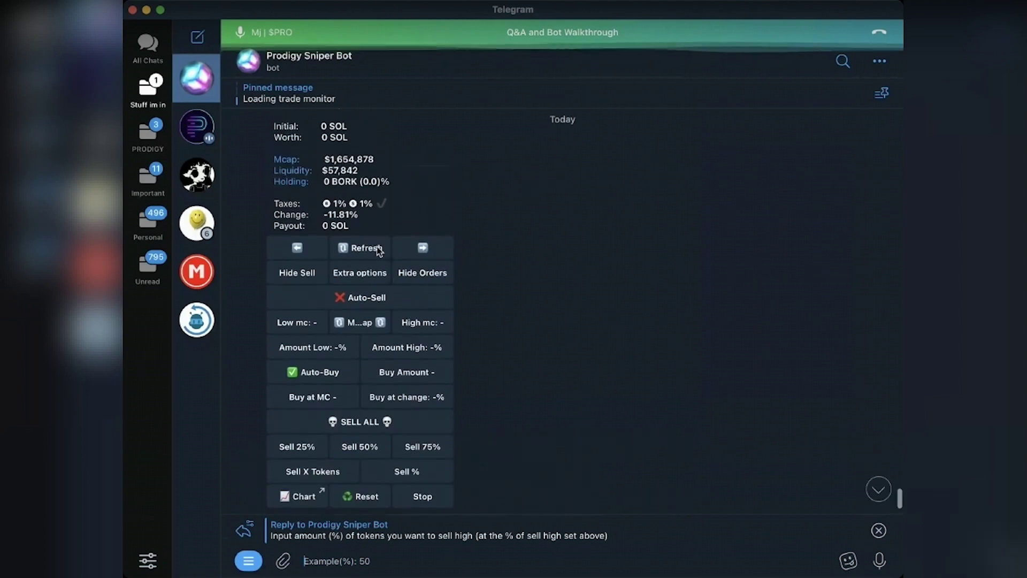
{"action": "scroll", "coordinate": [466, 299], "scroll_direction": "down", "scroll_amount": 3}
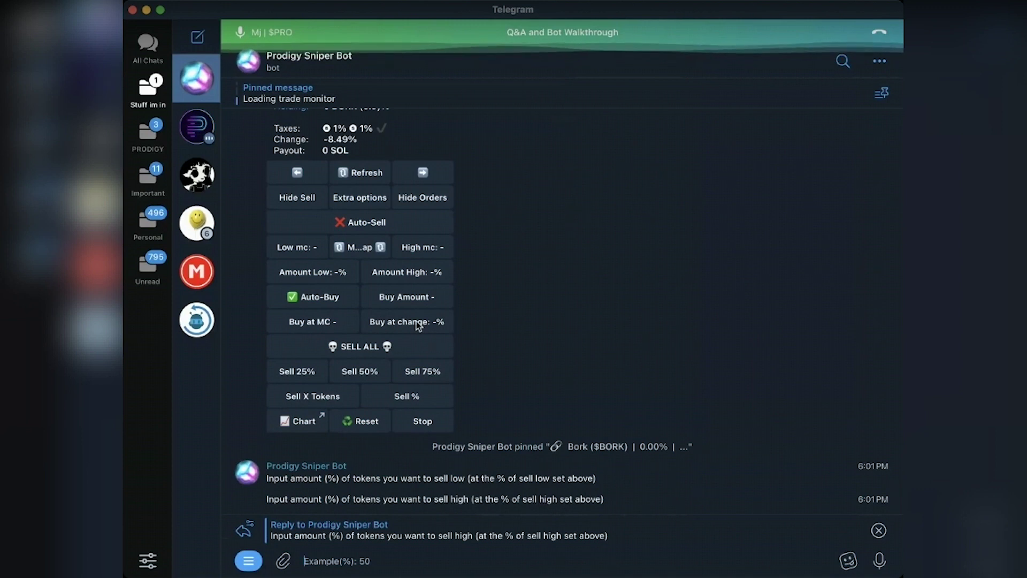
{"action": "scroll", "coordinate": [401, 294], "scroll_direction": "up", "scroll_amount": 3}
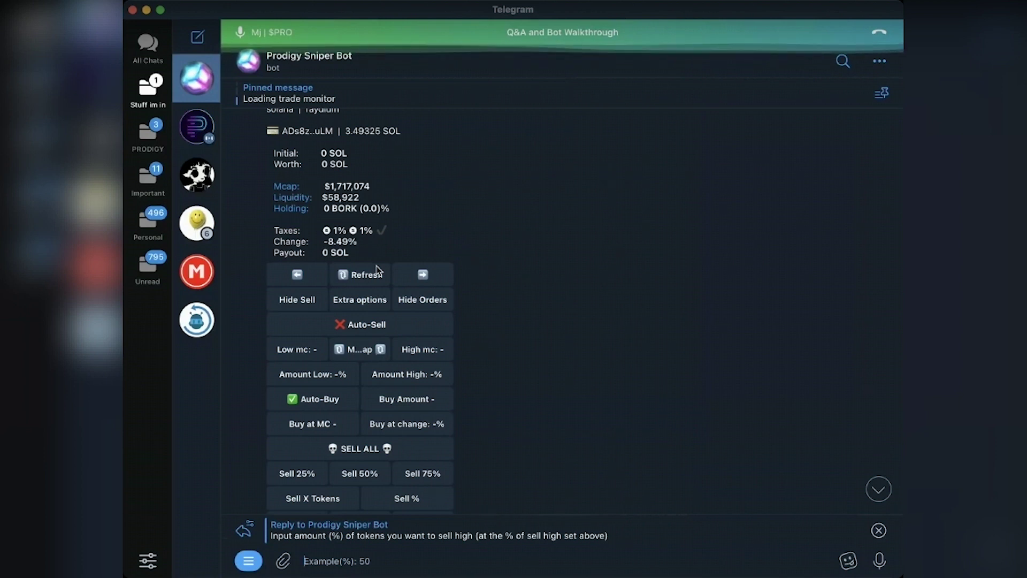
{"action": "scroll", "coordinate": [658, 303], "scroll_direction": "down", "scroll_amount": 3}
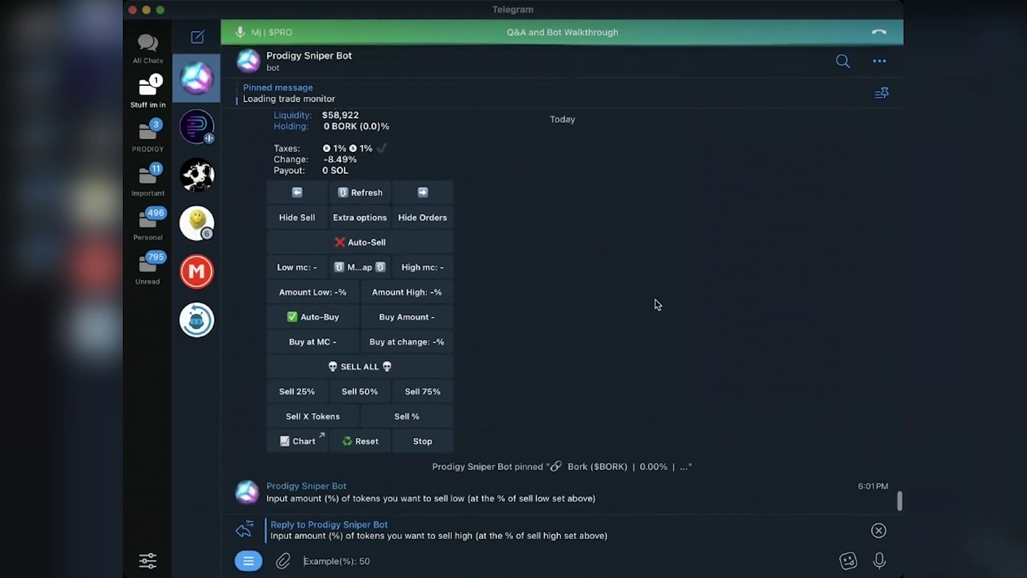
{"action": "left_click", "coordinate": [319, 320]}
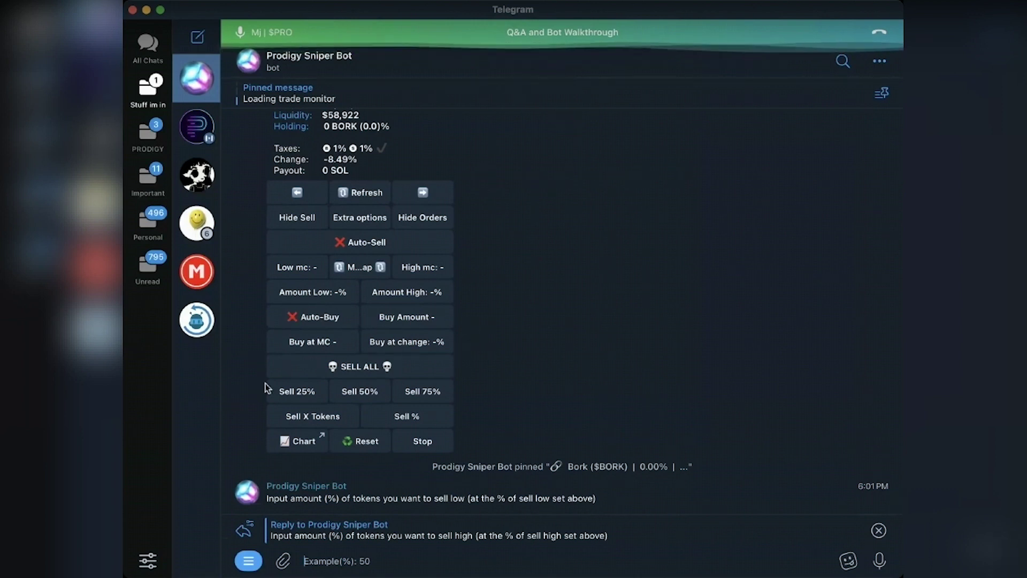
Step: Collapse the sell and orders sections of the BORK trade monitor, briefly reopening the sell section to view its options
{"action": "left_click", "coordinate": [299, 216]}
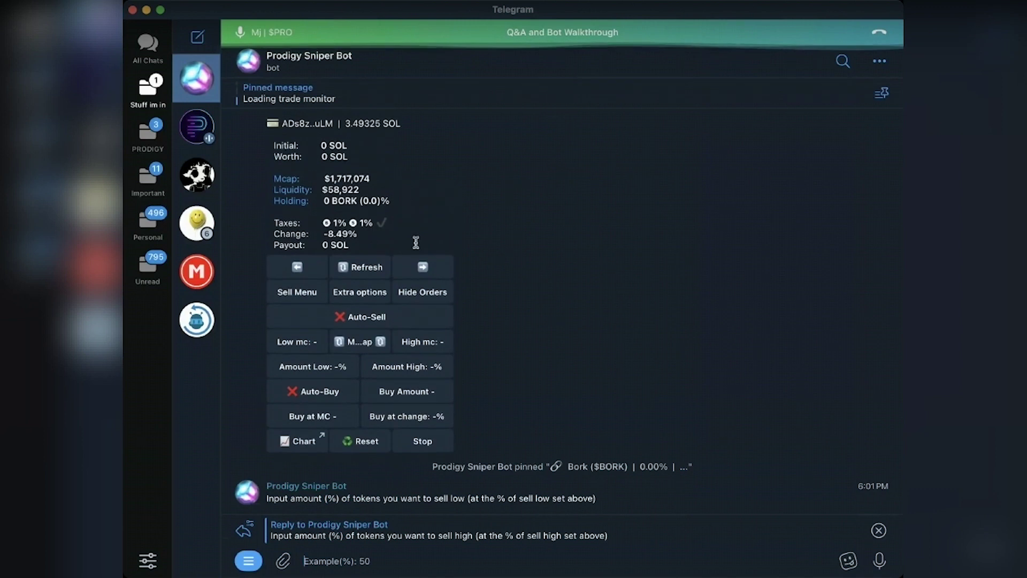
{"action": "left_click", "coordinate": [429, 291]}
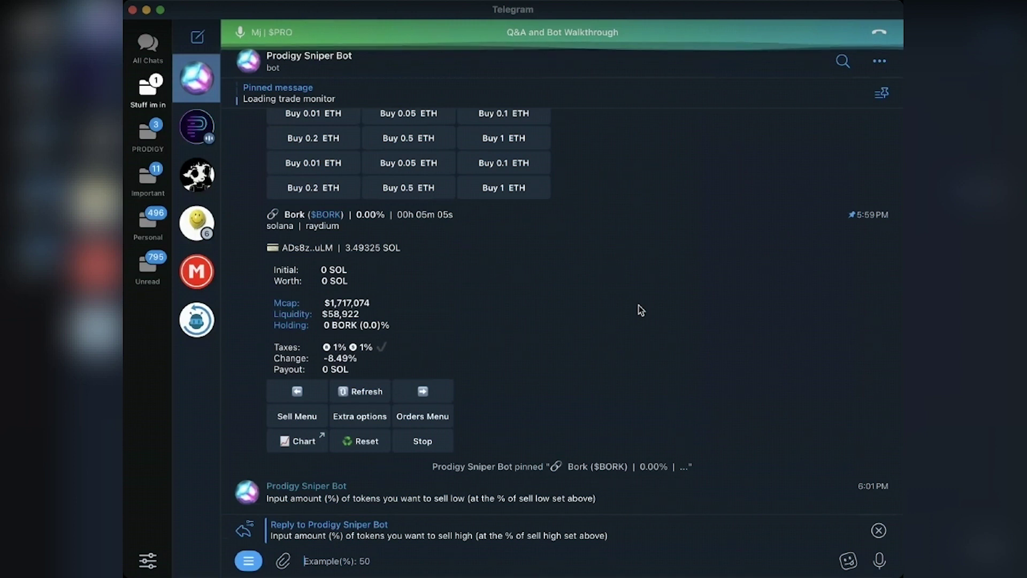
{"action": "left_click", "coordinate": [298, 422]}
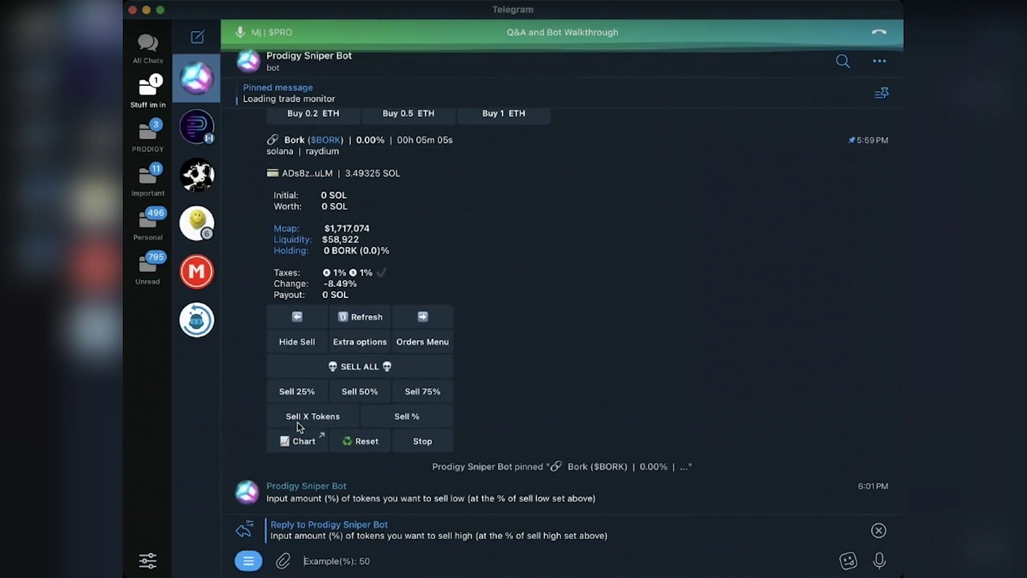
{"action": "left_click", "coordinate": [311, 345]}
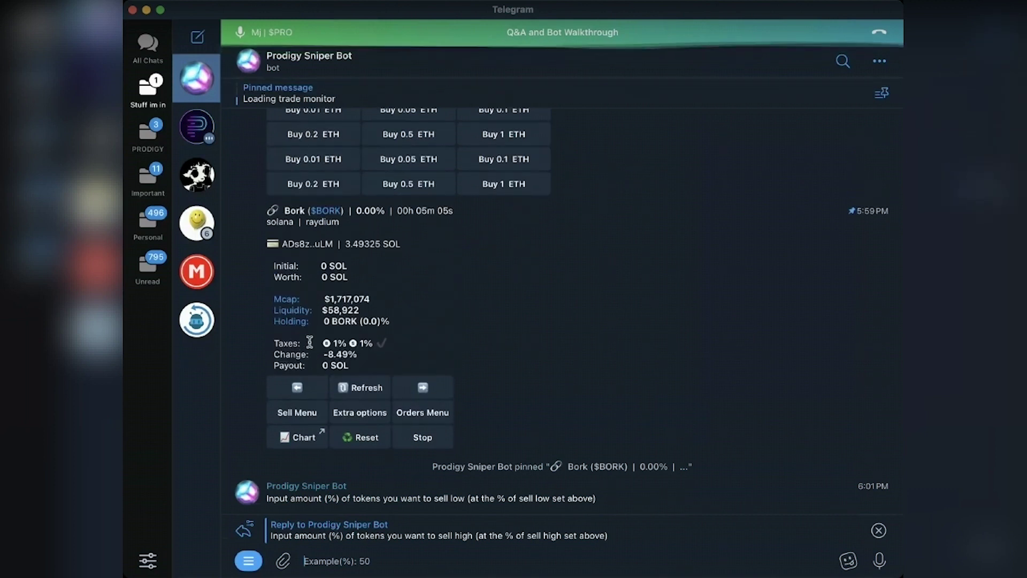
{"action": "left_click", "coordinate": [311, 417]}
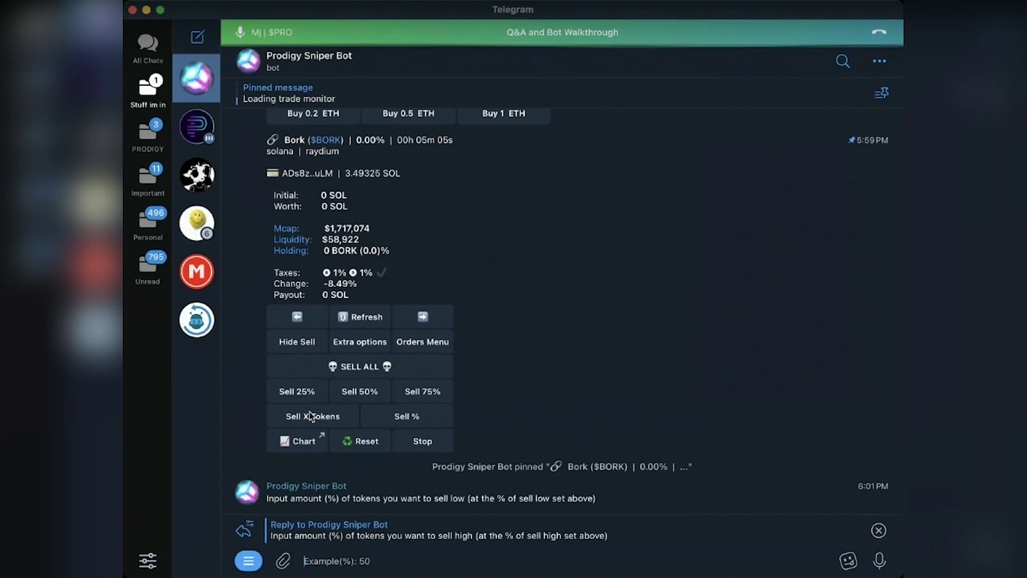
{"action": "left_click", "coordinate": [298, 341]}
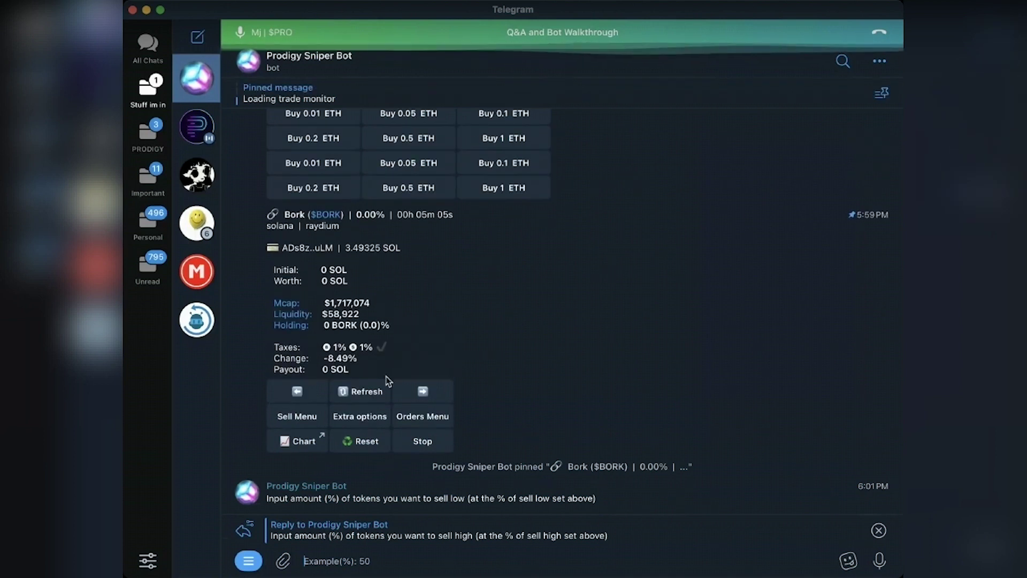
Step: Open the BORK buy menu from the trade monitor's extra options, and collapse the extra options
{"action": "left_click", "coordinate": [365, 409]}
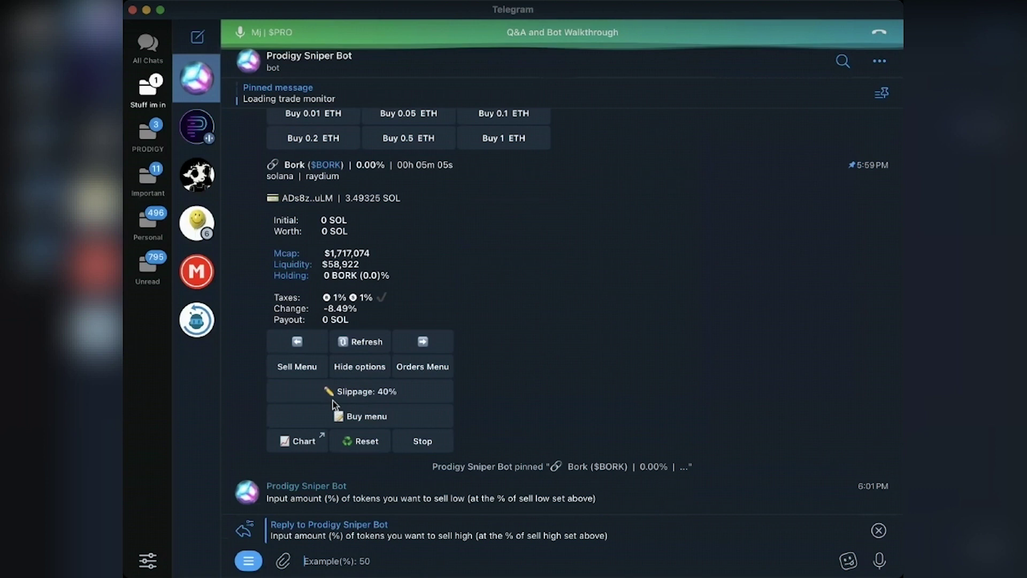
{"action": "left_click", "coordinate": [338, 418]}
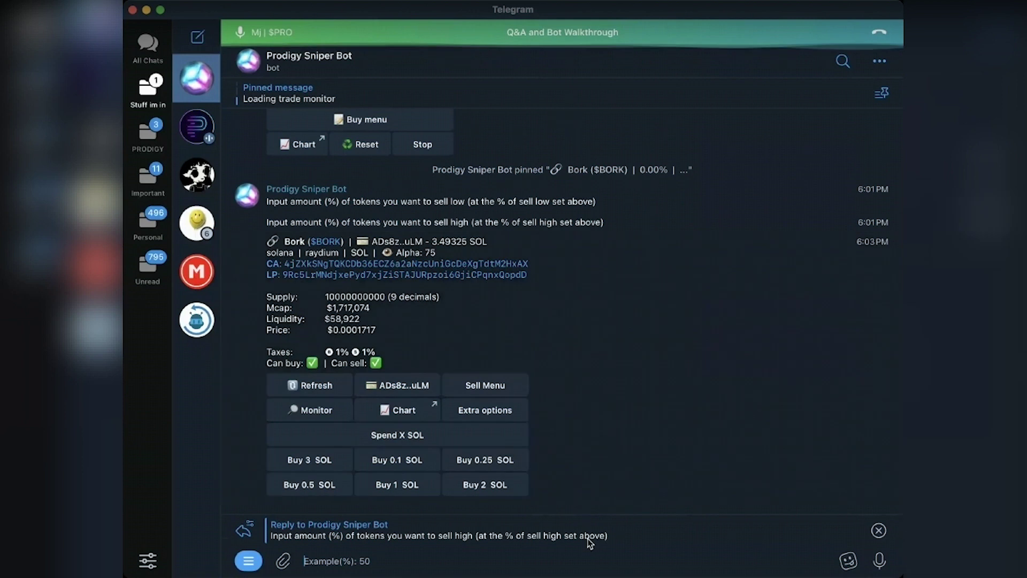
{"action": "key", "text": "Delete"}
{"action": "key", "text": "Return"}
{"action": "scroll", "coordinate": [465, 440], "scroll_direction": "up", "scroll_amount": 3}
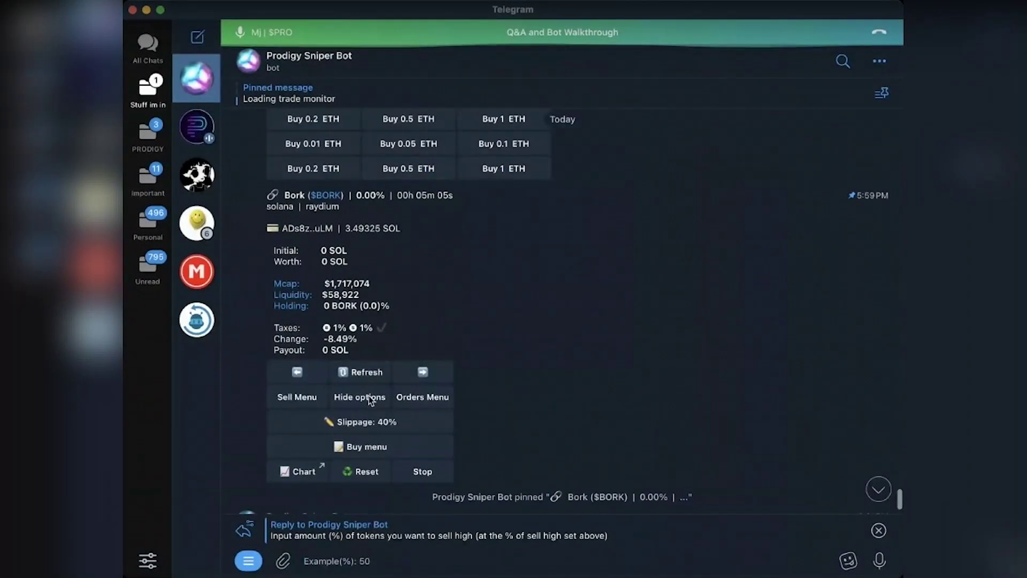
{"action": "left_click", "coordinate": [369, 396]}
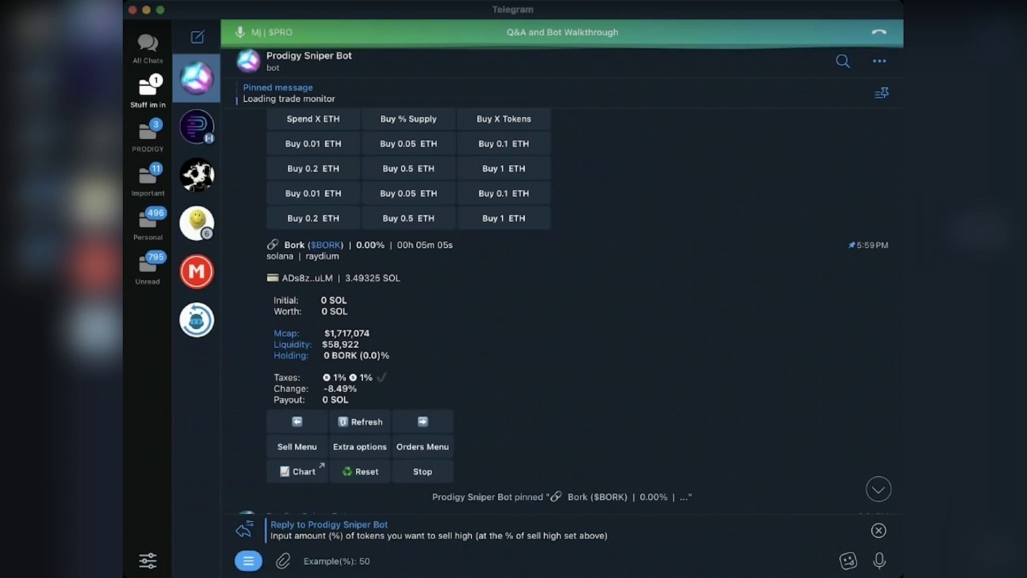
Step: Send the contract address 0xBD7e92Cf6F857be8541FCa6abfB72aeF8e16c307 without the pending reply, and start monitoring the Prodigy Bot ($PRO) token
{"action": "type", "text": "0xBD7e92Cf6F857be8541FCa6abfB72aeF8e16c307"}
{"action": "left_click", "coordinate": [878, 530]}
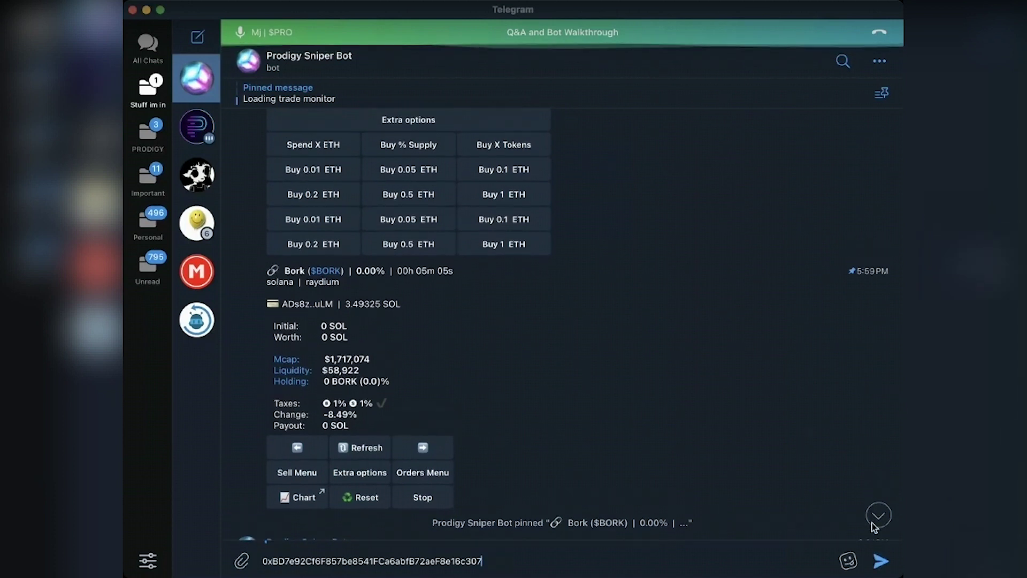
{"action": "key", "text": "Return"}
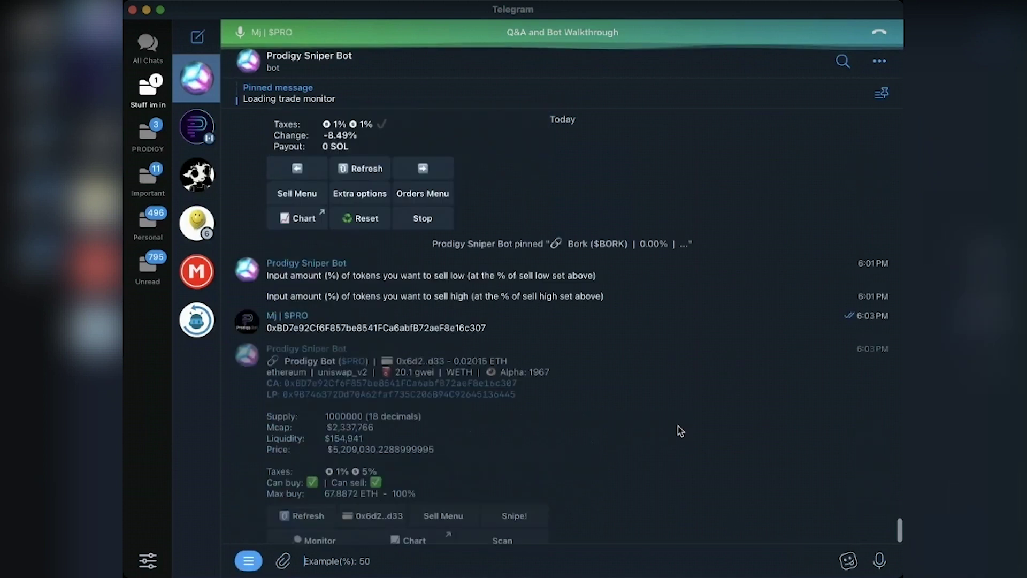
{"action": "left_click", "coordinate": [319, 362]}
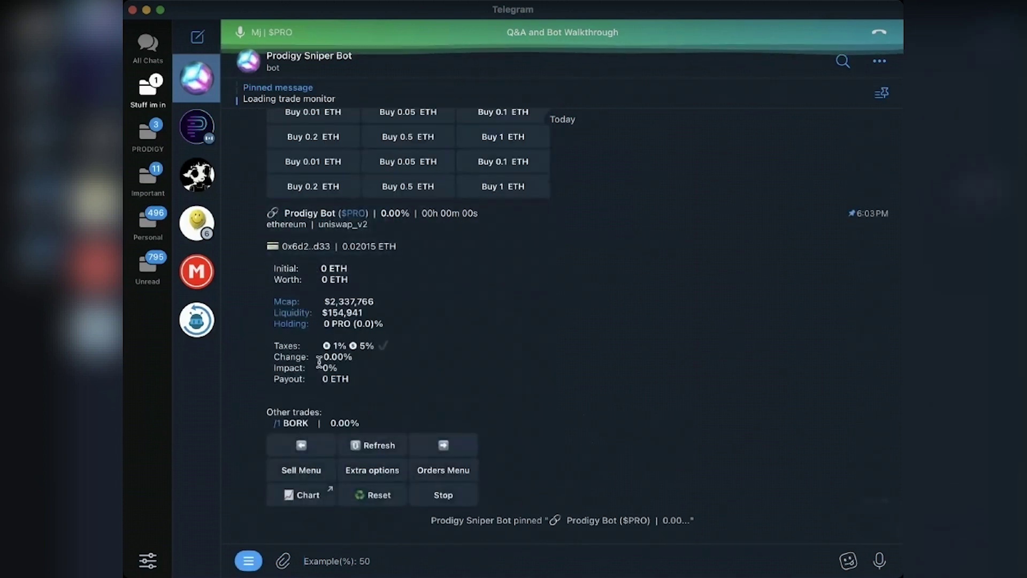
Step: Review the extra options and the orders section of the $PRO trade monitor, and stop monitoring that token
{"action": "left_click", "coordinate": [370, 470]}
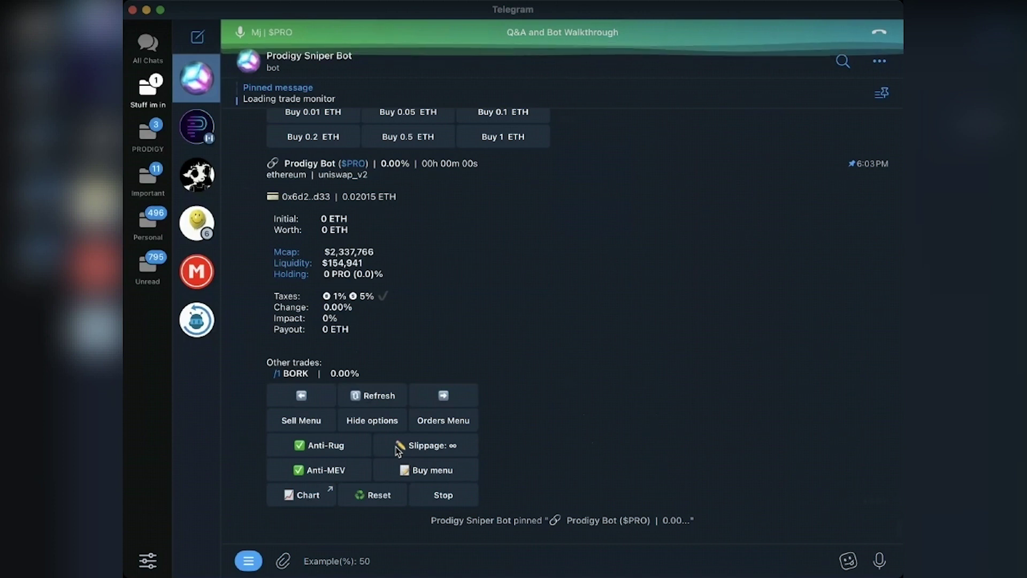
{"action": "left_click", "coordinate": [384, 426]}
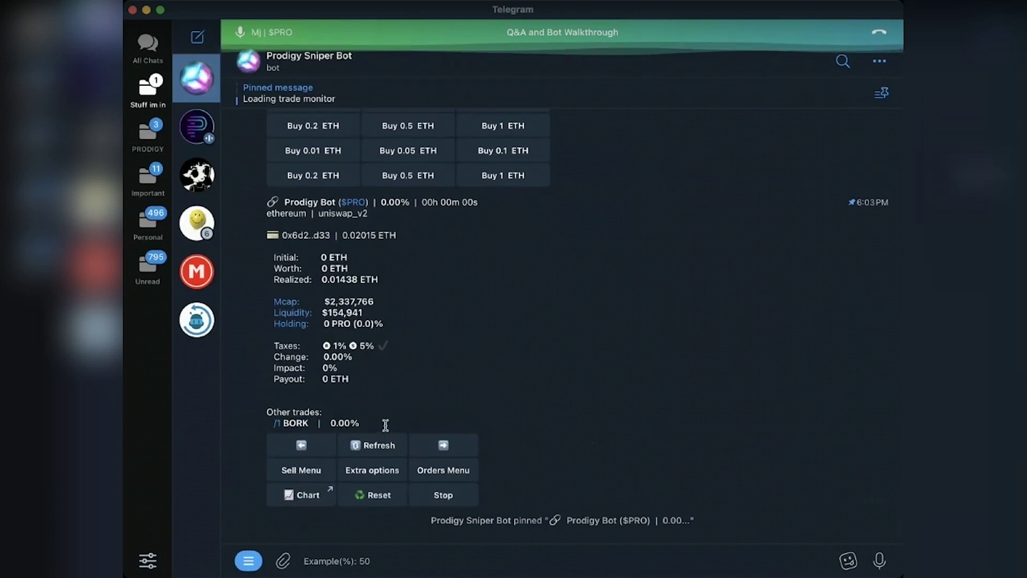
{"action": "left_click", "coordinate": [439, 471]}
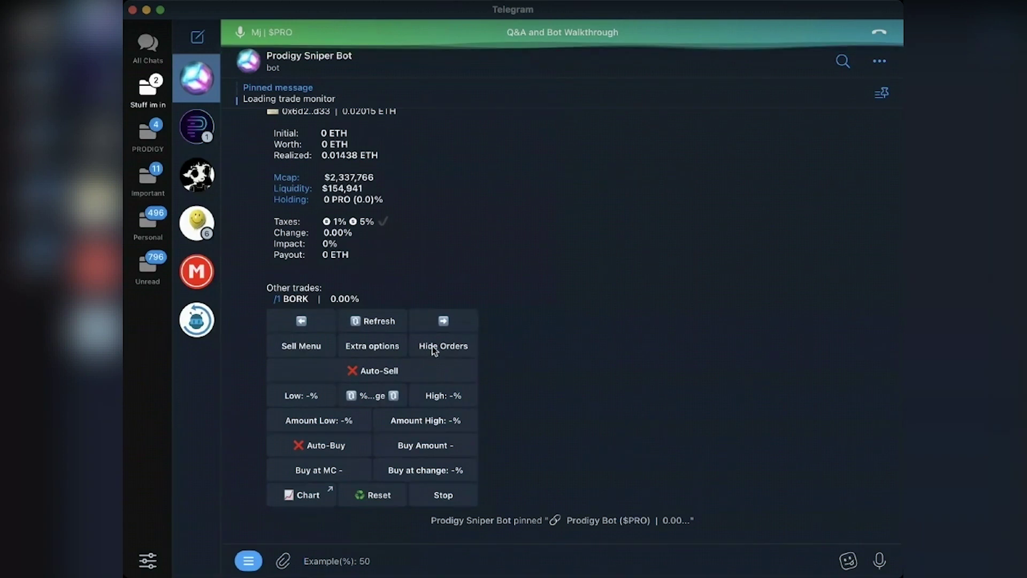
{"action": "left_click", "coordinate": [432, 345]}
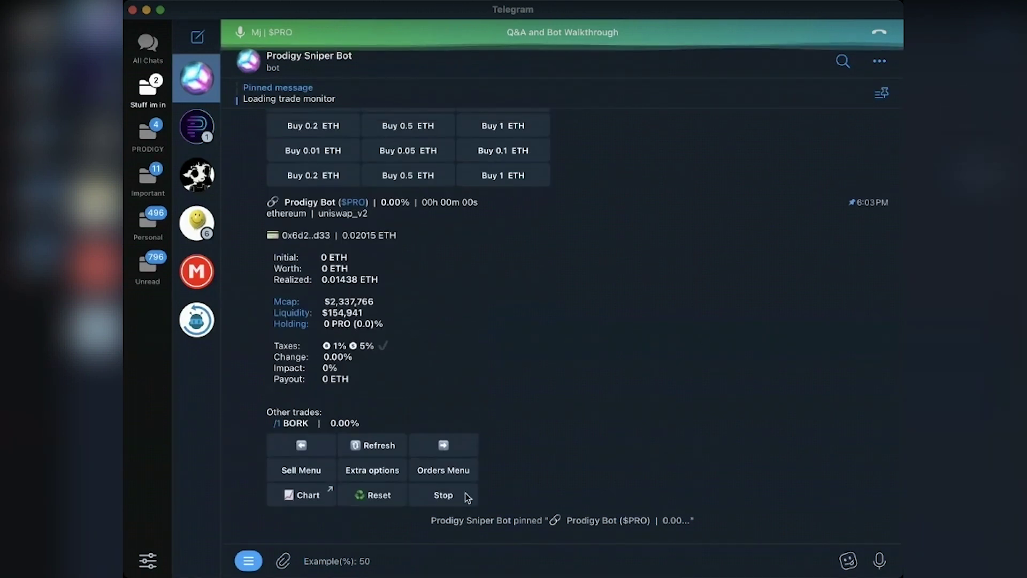
{"action": "left_click", "coordinate": [458, 496]}
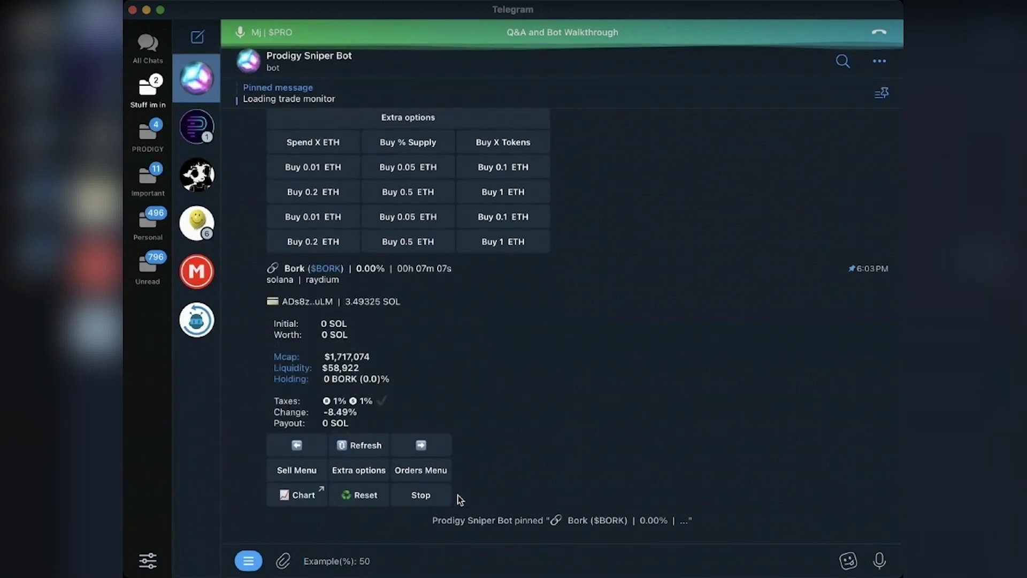